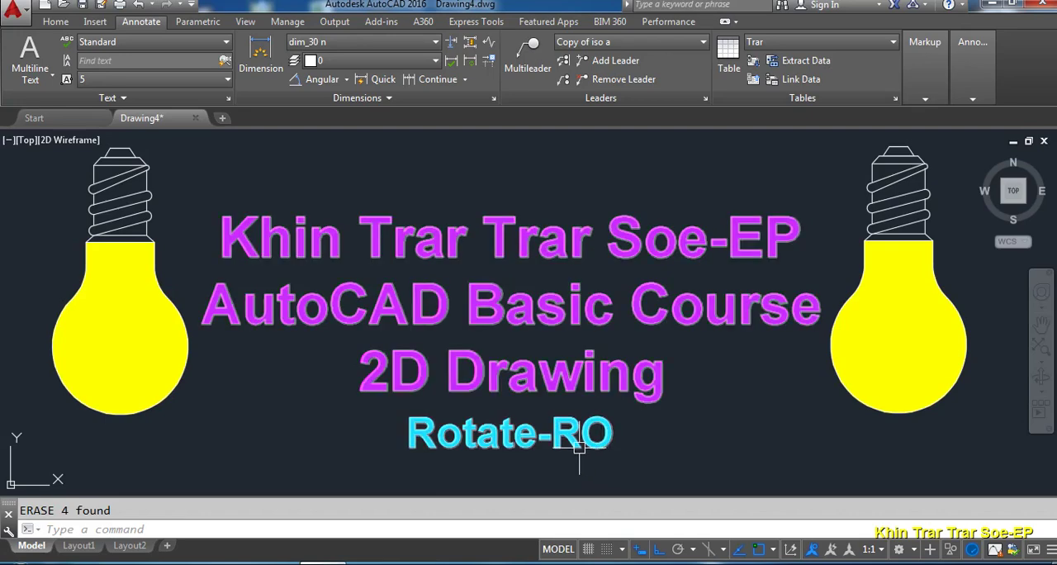
- Switch to the Home tab and pan to the line, small circle and large circle
{"action": "left_click", "coordinate": [52, 25]}
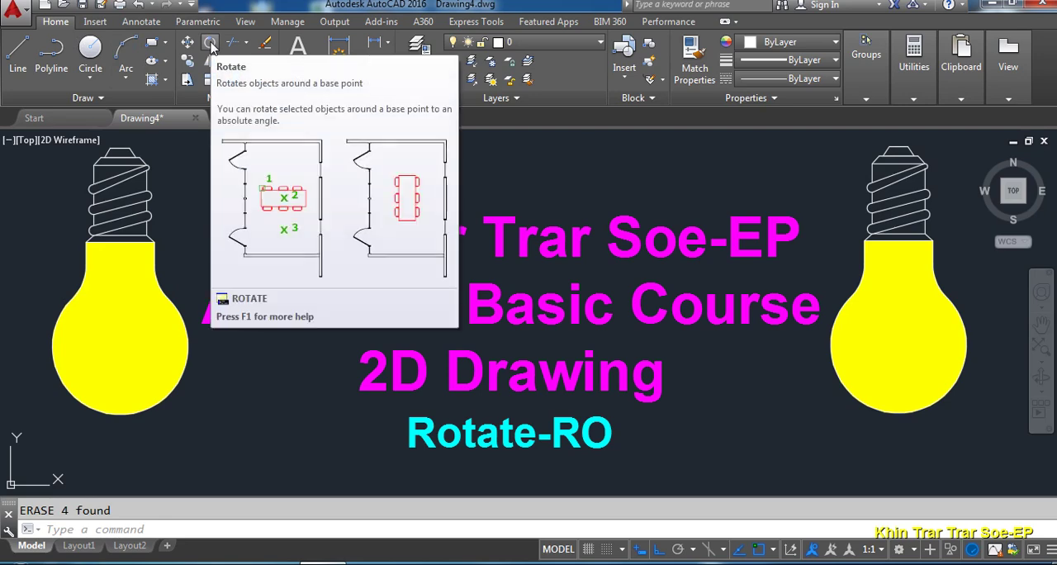
{"action": "middle_click_drag", "start_coordinate": [553, 338], "coordinate": [553, 288]}
{"action": "scroll", "coordinate": [535, 374], "scroll_direction": "down", "scroll_amount": 2}
- Rotate the horizontal line and its small circle 90° about the line's left endpoint
{"action": "middle_click_drag", "start_coordinate": [535, 375], "coordinate": [586, 243]}
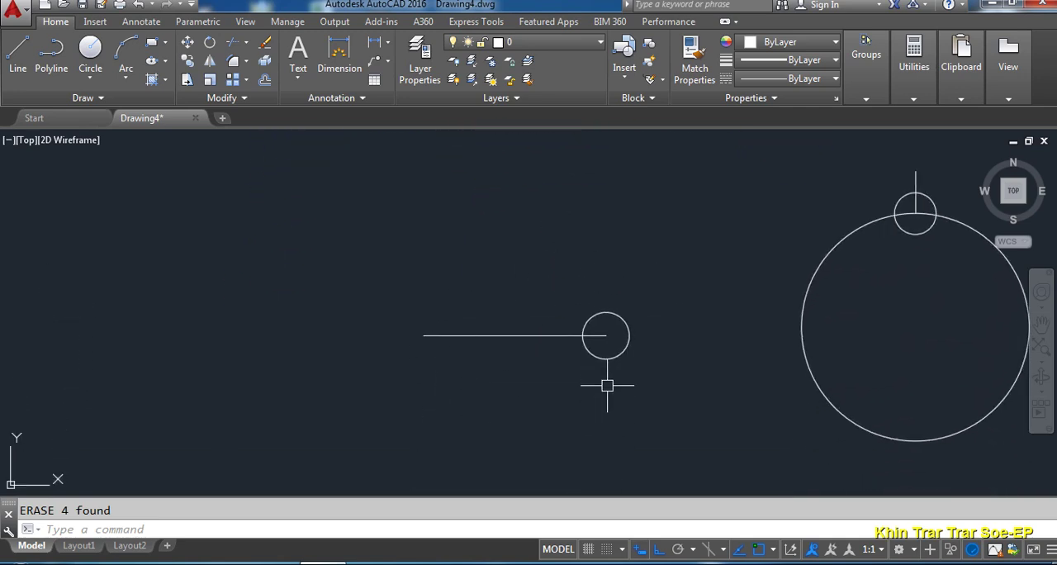
{"action": "type", "text": "ro"}
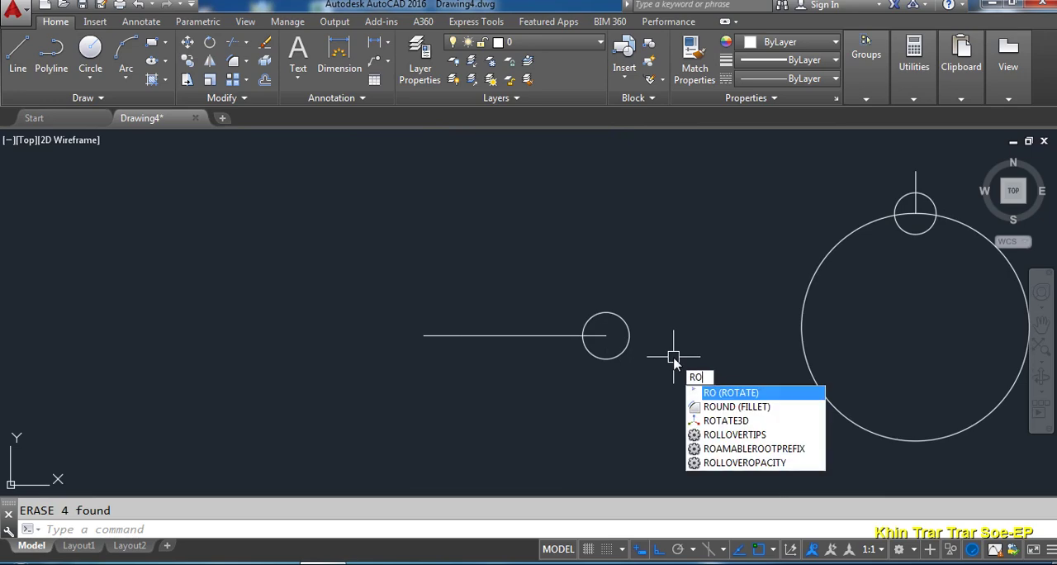
{"action": "key", "text": "Return"}
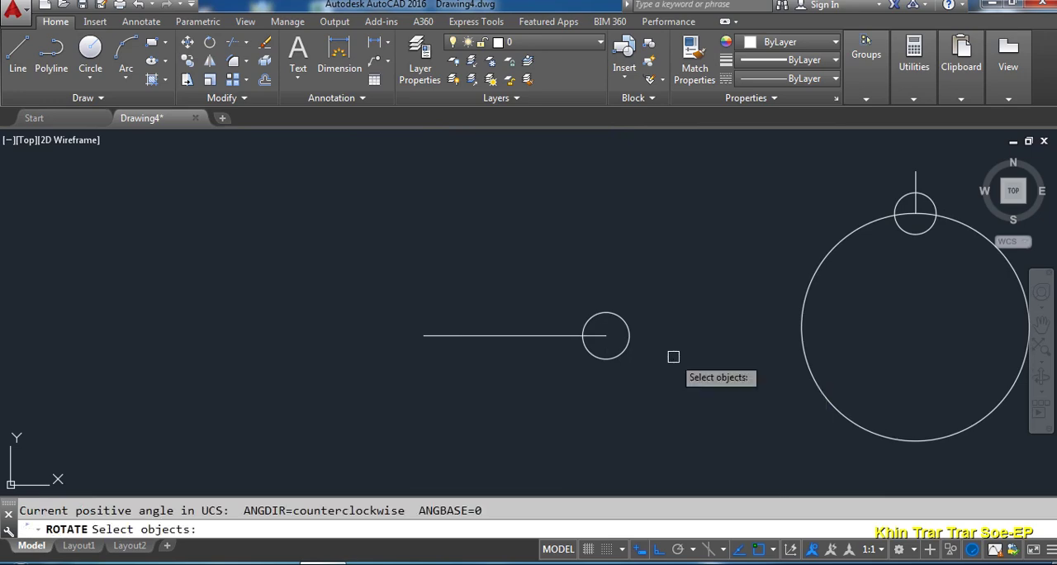
{"action": "left_click", "coordinate": [625, 355]}
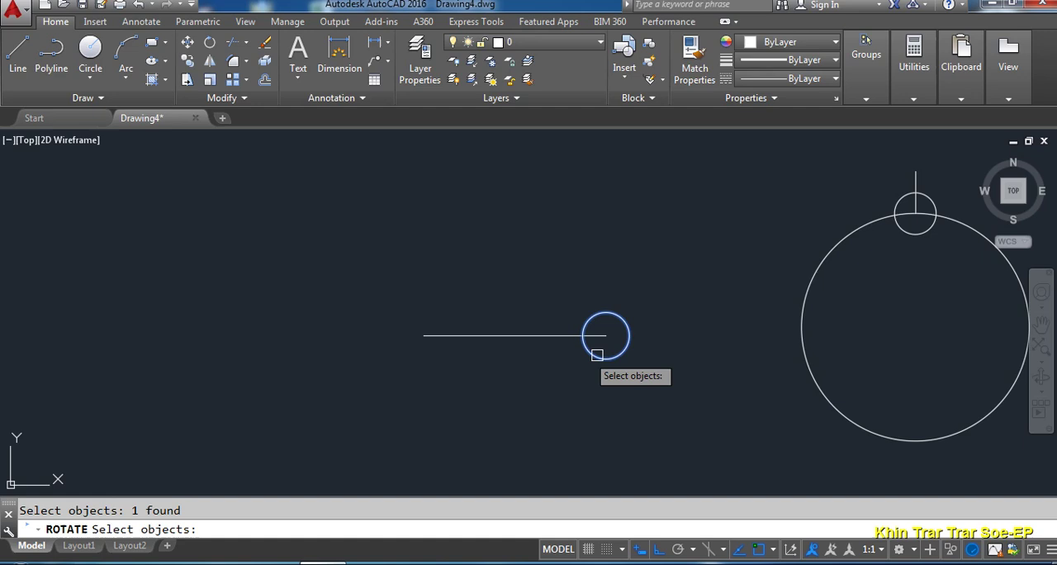
{"action": "left_click", "coordinate": [535, 337]}
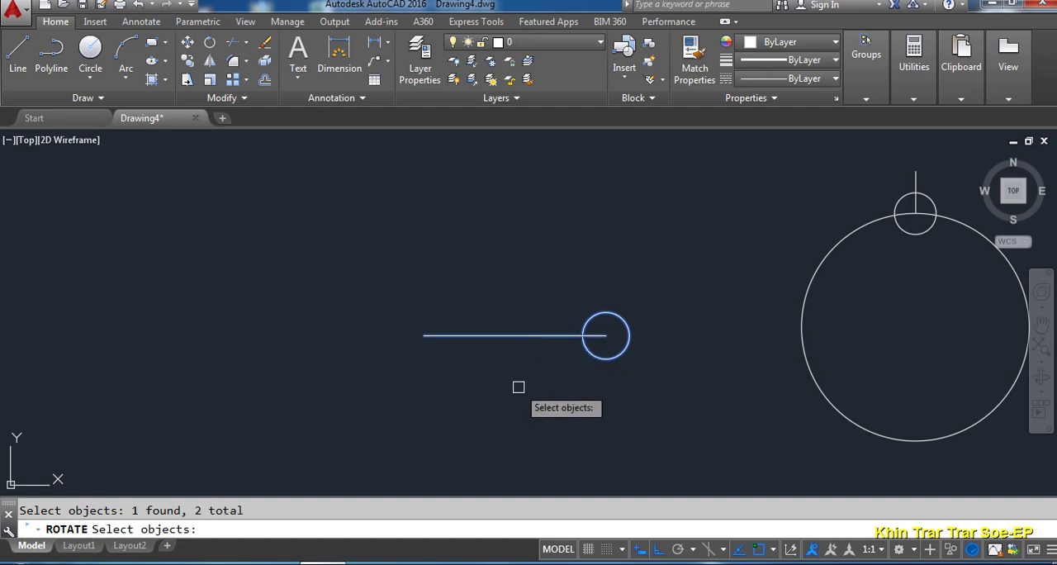
{"action": "key", "text": "Return"}
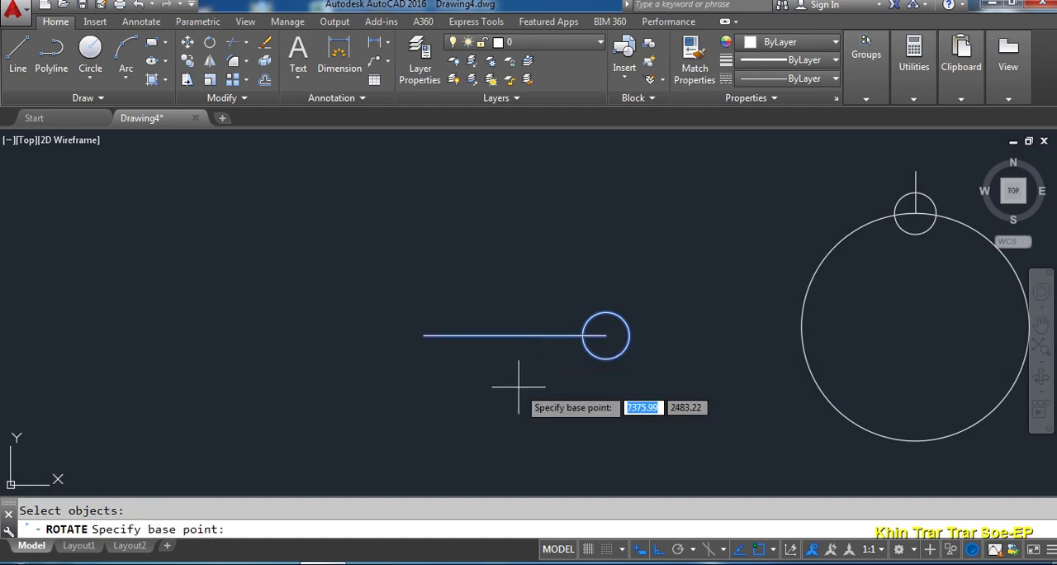
{"action": "left_click", "coordinate": [423, 335]}
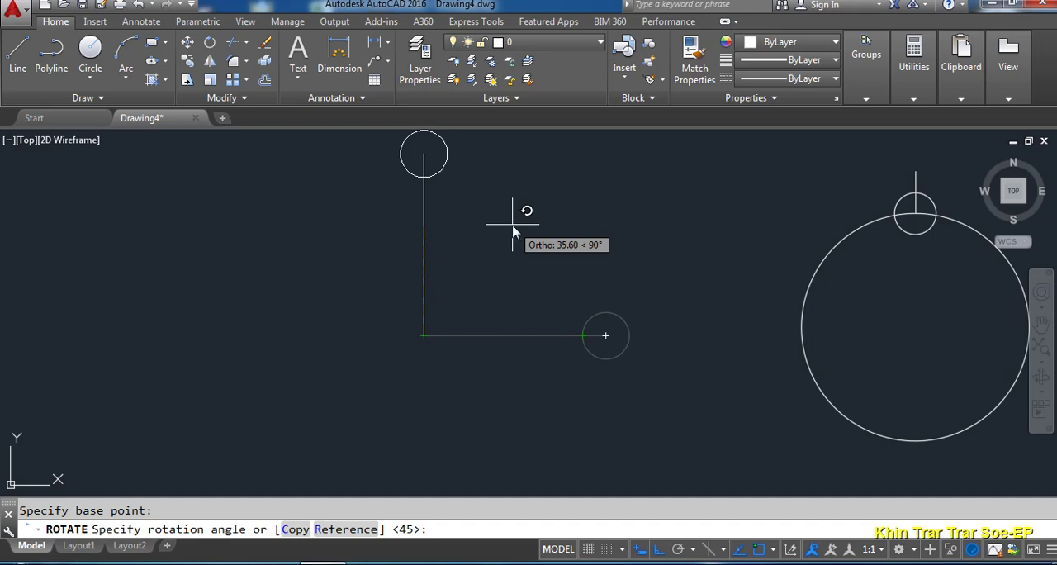
{"action": "type", "text": "90"}
{"action": "key", "text": "Return"}
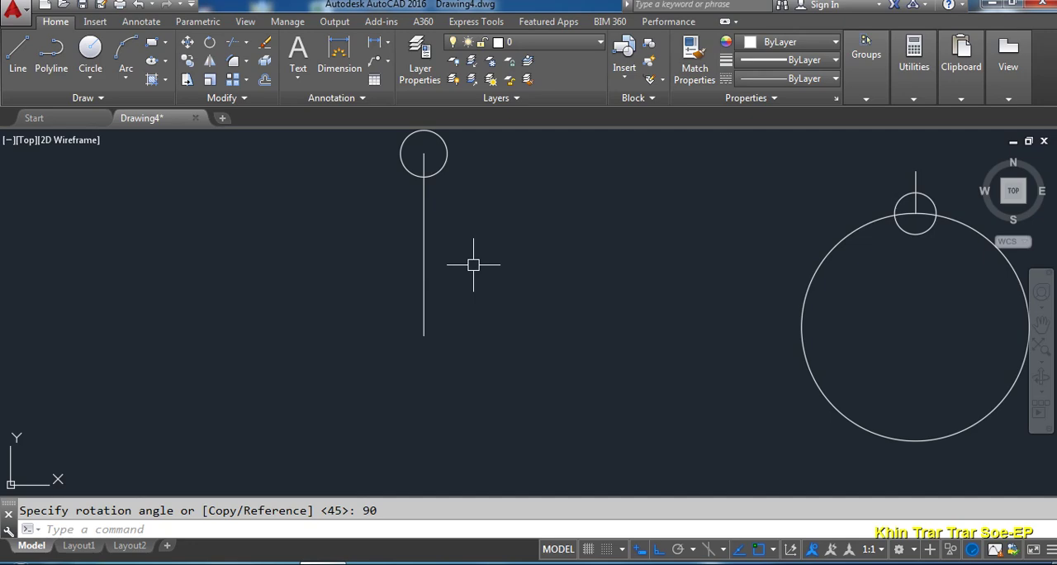
{"action": "type", "text": "ro"}
- Rotate the vertical line and small circle -90° about the bottom endpoint
{"action": "key", "text": "Return"}
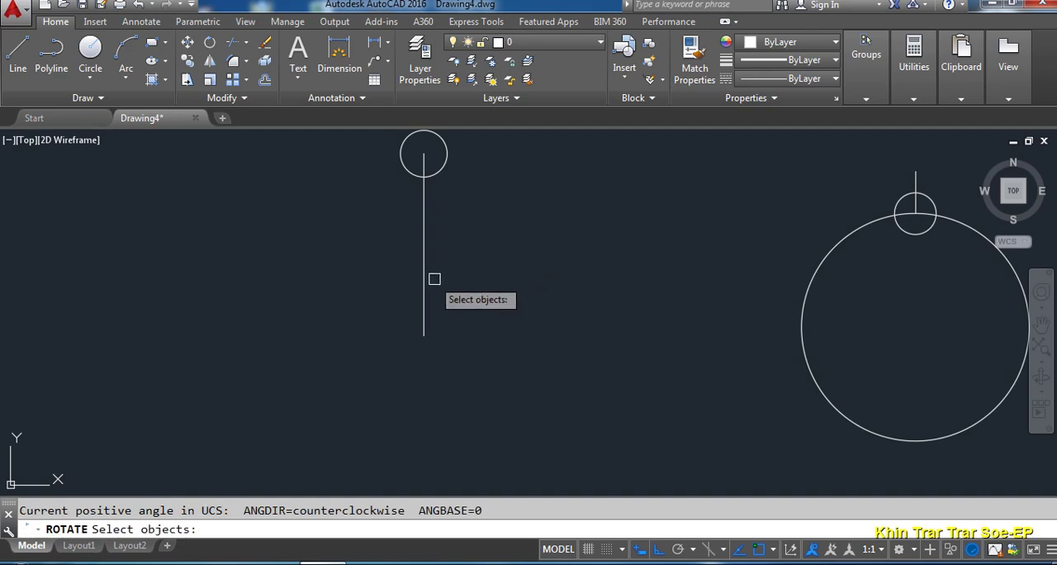
{"action": "left_click", "coordinate": [425, 278]}
{"action": "left_click", "coordinate": [443, 165]}
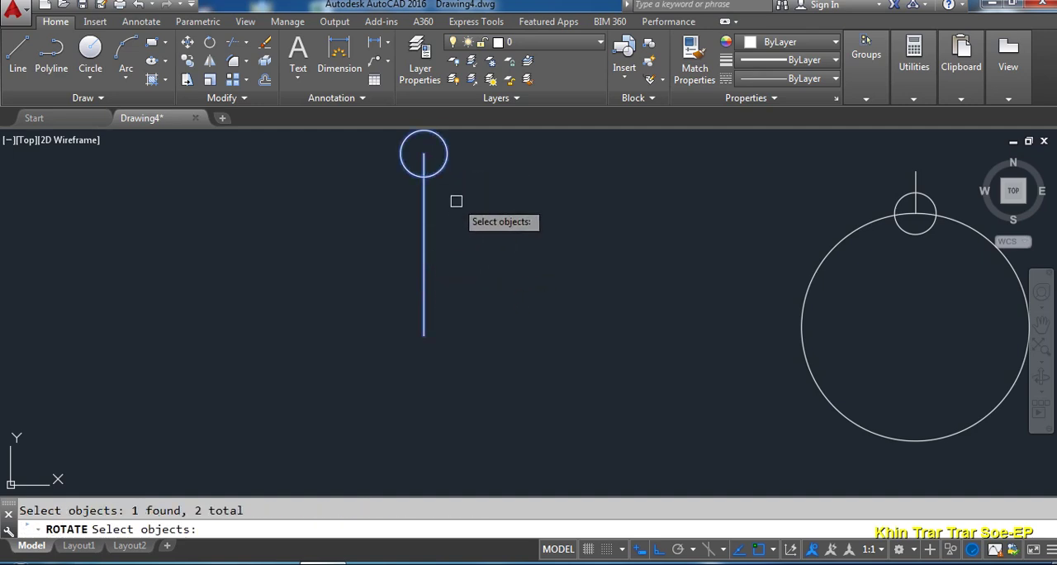
{"action": "key", "text": "Return"}
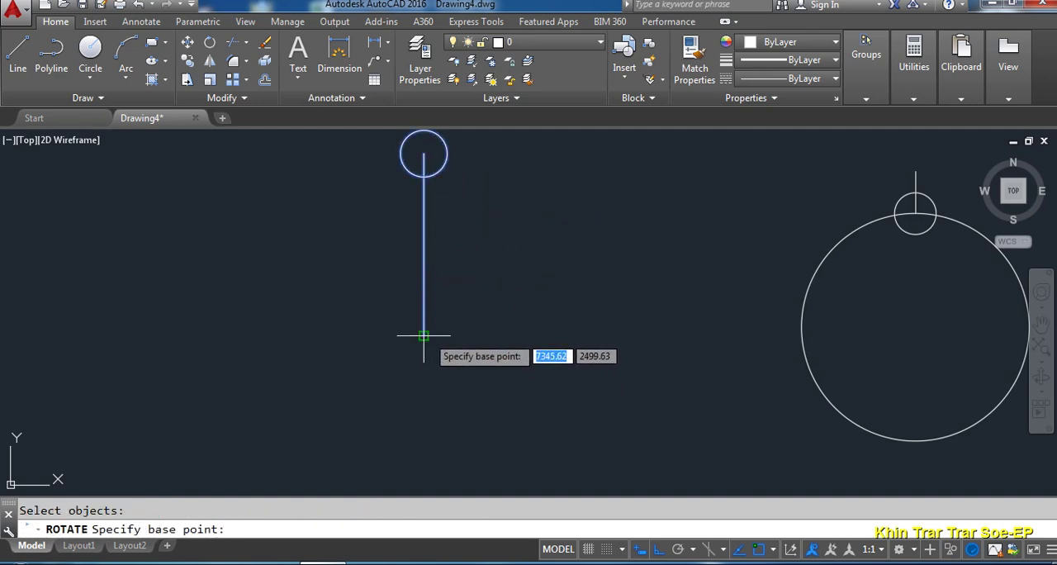
{"action": "left_click", "coordinate": [424, 335]}
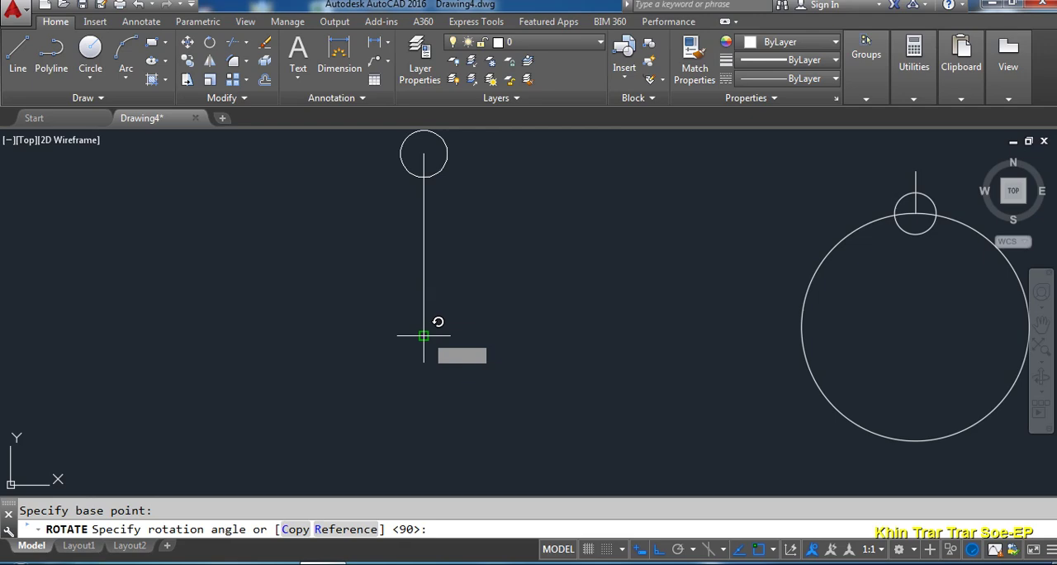
{"action": "type", "text": "-90"}
{"action": "key", "text": "Return"}
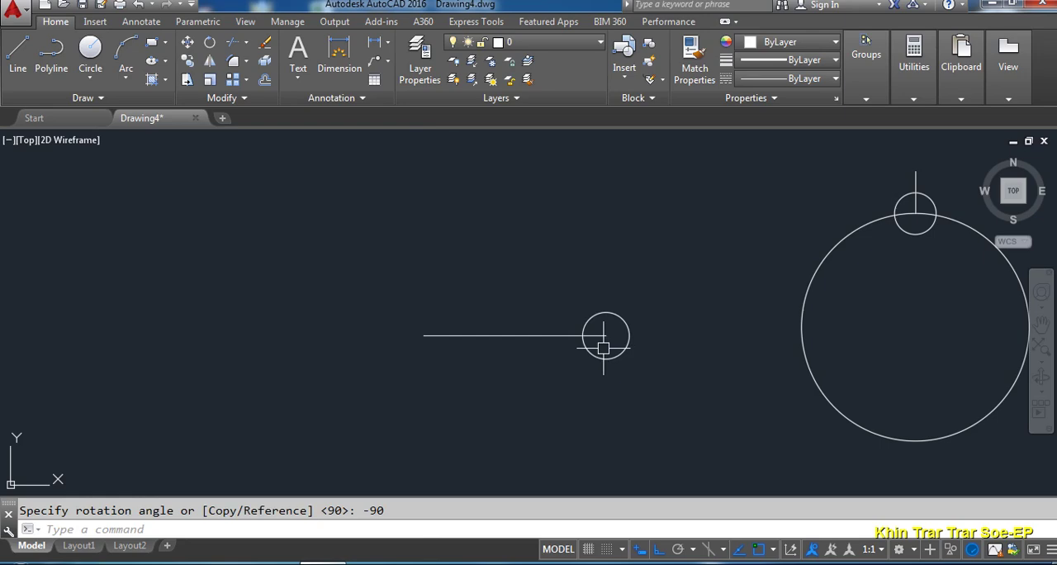
{"action": "left_click", "coordinate": [578, 335]}
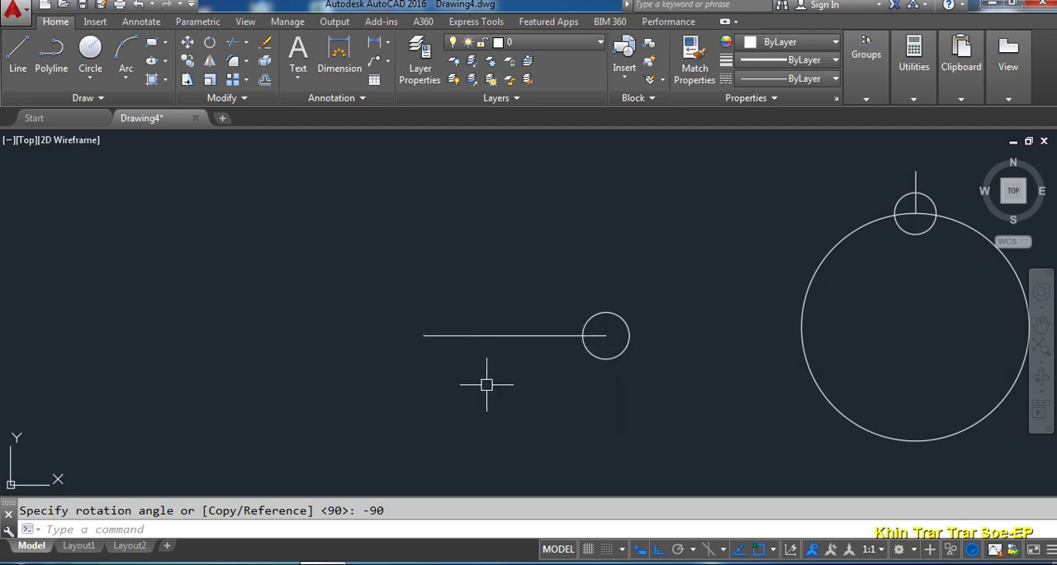
{"action": "type", "text": "RO"}
- Make a 45° rotated copy of the line and small circle about the left endpoint
{"action": "key", "text": "Return"}
{"action": "left_click", "coordinate": [500, 335]}
{"action": "left_click", "coordinate": [586, 347]}
{"action": "key", "text": "Return"}
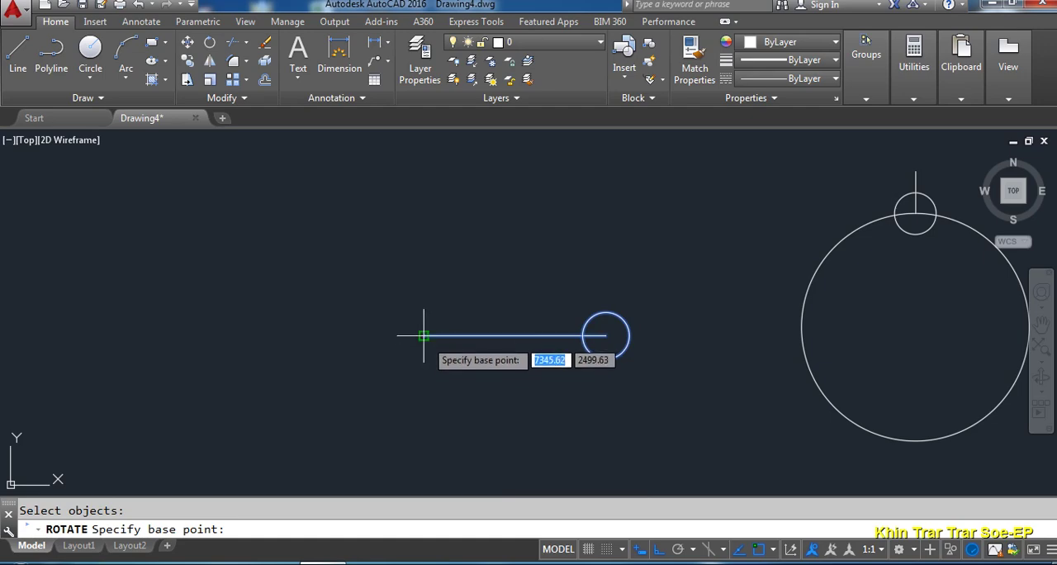
{"action": "left_click", "coordinate": [424, 335]}
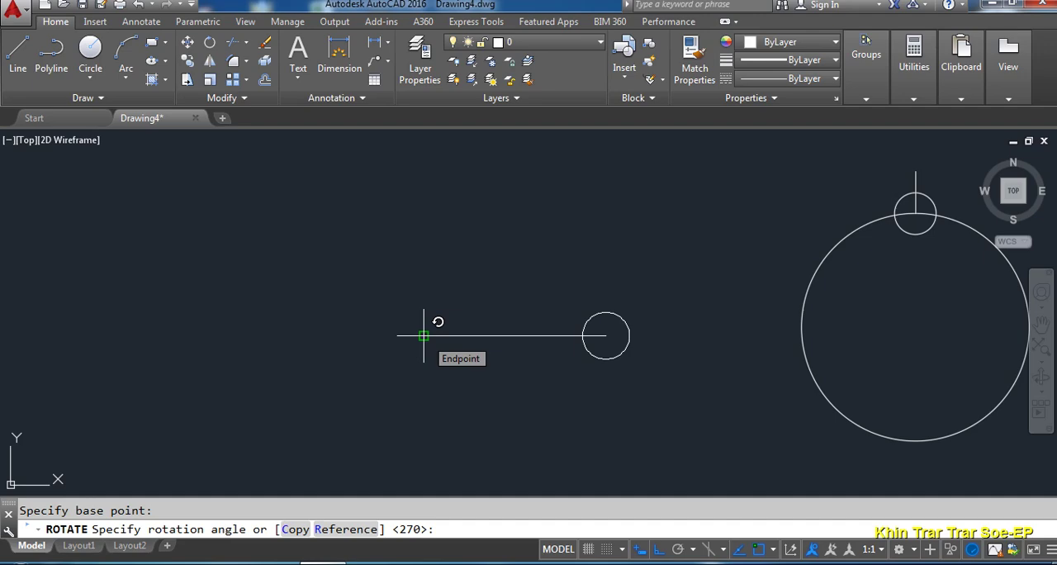
{"action": "type", "text": "co"}
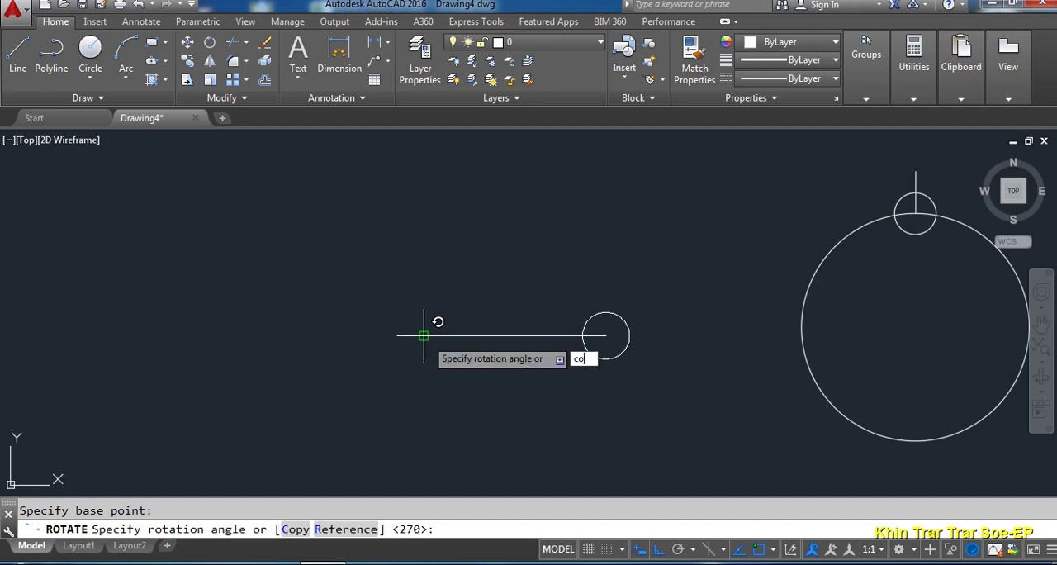
{"action": "key", "text": "Return"}
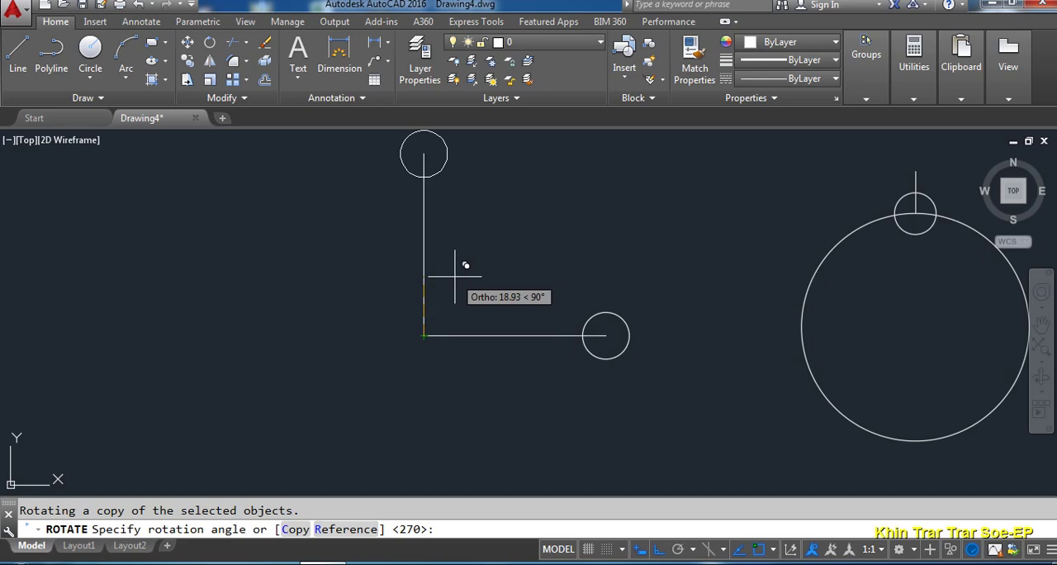
{"action": "type", "text": "45"}
{"action": "key", "text": "Return"}
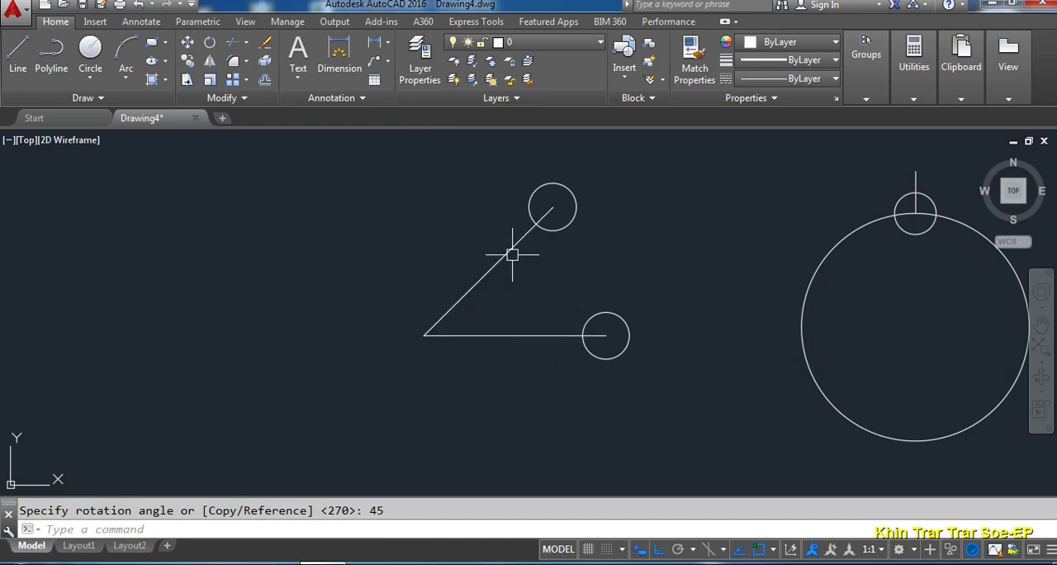
{"action": "type", "text": "ro"}
- Make a -90° rotated copy of the horizontal line and small circle about the shared endpoint
{"action": "key", "text": "Return"}
{"action": "left_click", "coordinate": [545, 334]}
{"action": "left_click", "coordinate": [602, 356]}
{"action": "key", "text": "Return"}
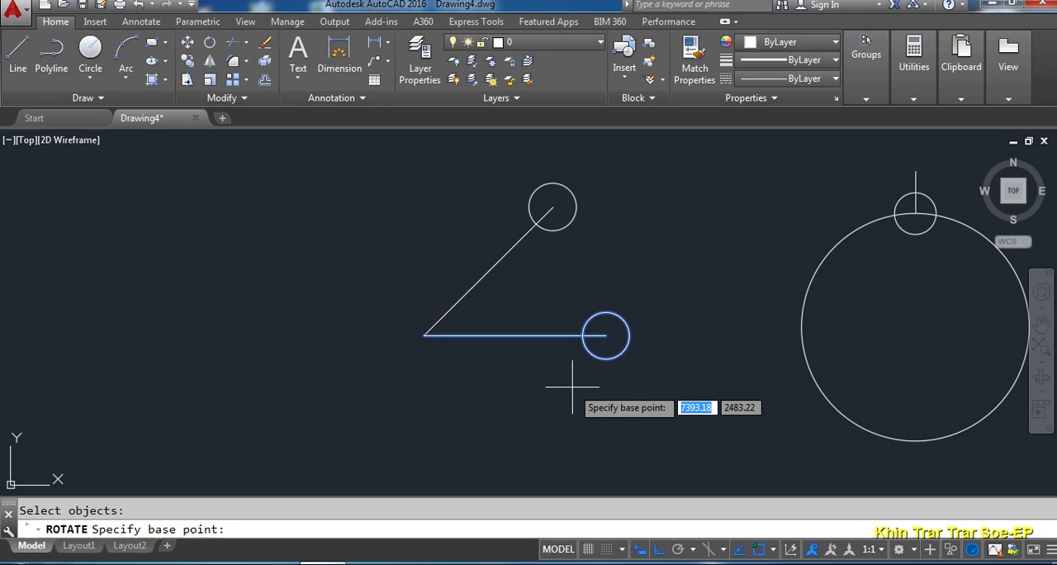
{"action": "left_click", "coordinate": [424, 335]}
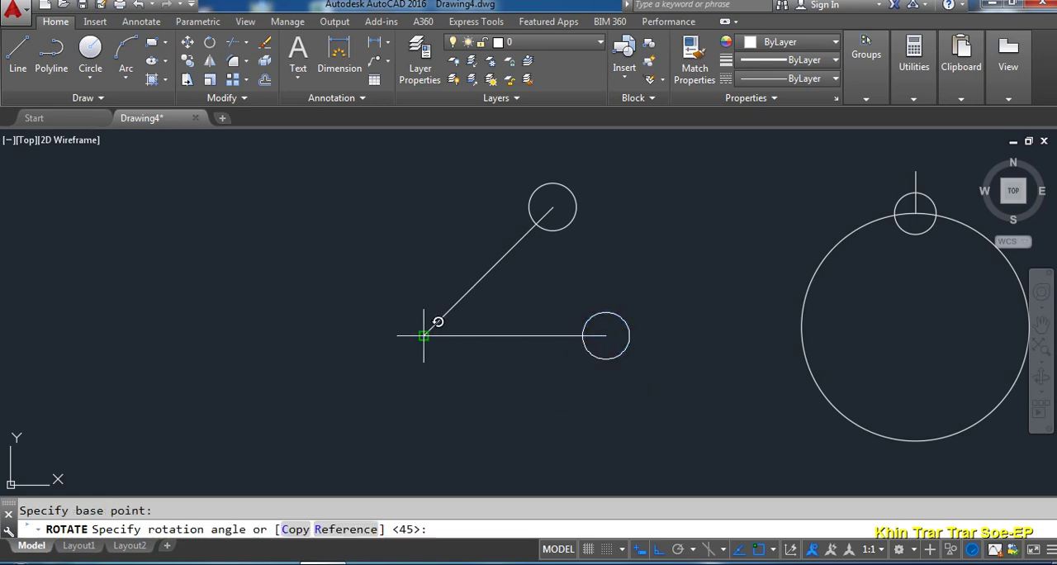
{"action": "type", "text": "co"}
{"action": "key", "text": "Return"}
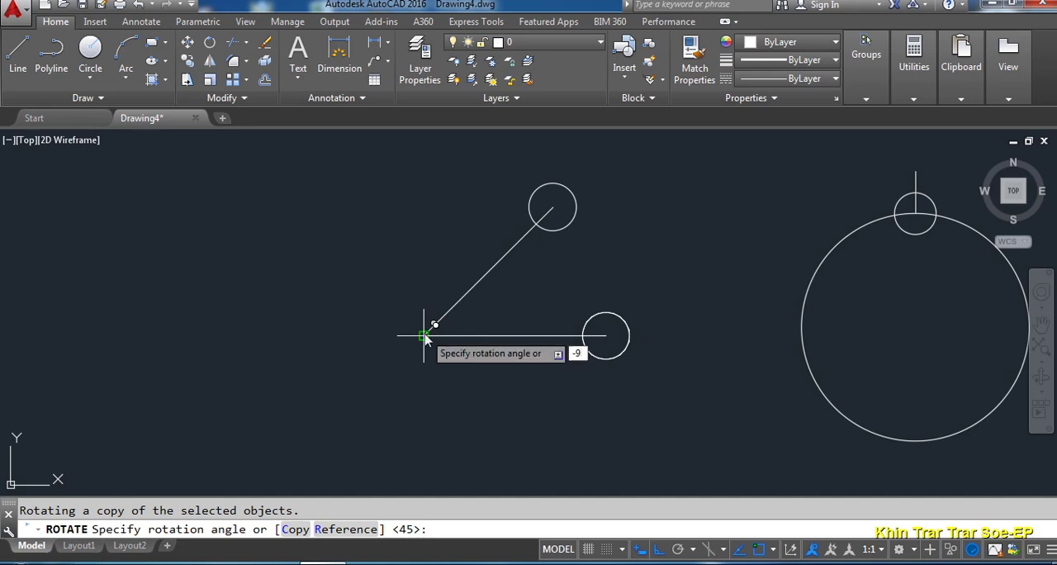
{"action": "type", "text": "-90"}
{"action": "key", "text": "Return"}
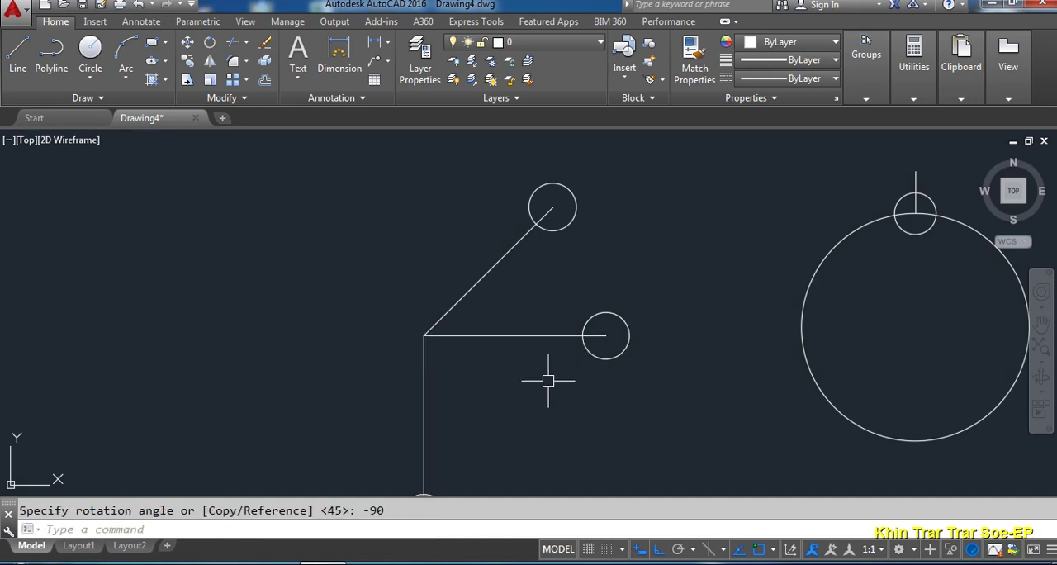
{"action": "middle_click_drag", "start_coordinate": [550, 377], "coordinate": [541, 329]}
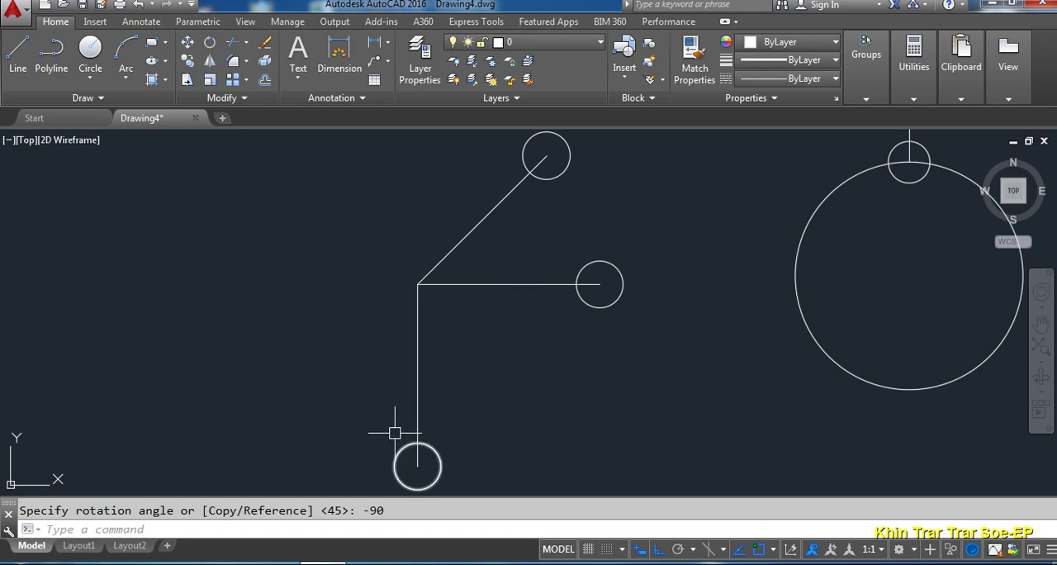
{"action": "middle_click_drag", "start_coordinate": [614, 412], "coordinate": [175, 431]}
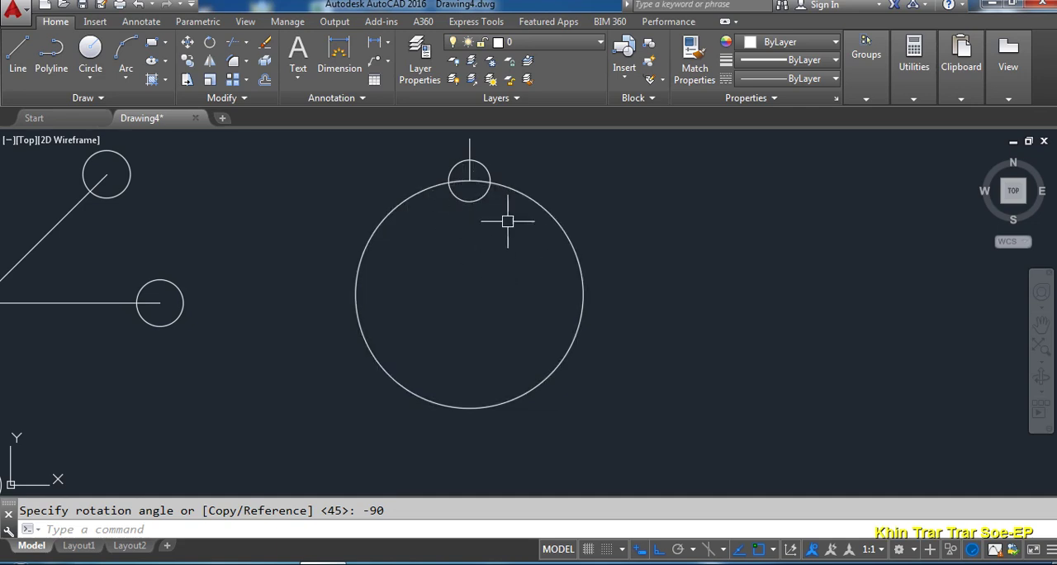
{"action": "type", "text": "ro"}
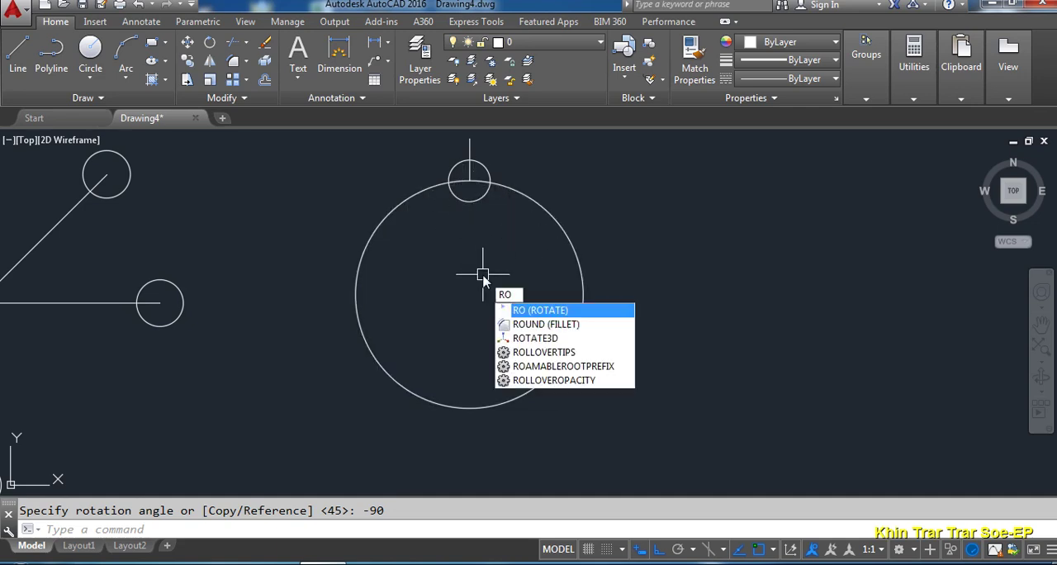
- Make a -45° rotated copy of the top small circle and line about the large circle's centre
{"action": "key", "text": "Return"}
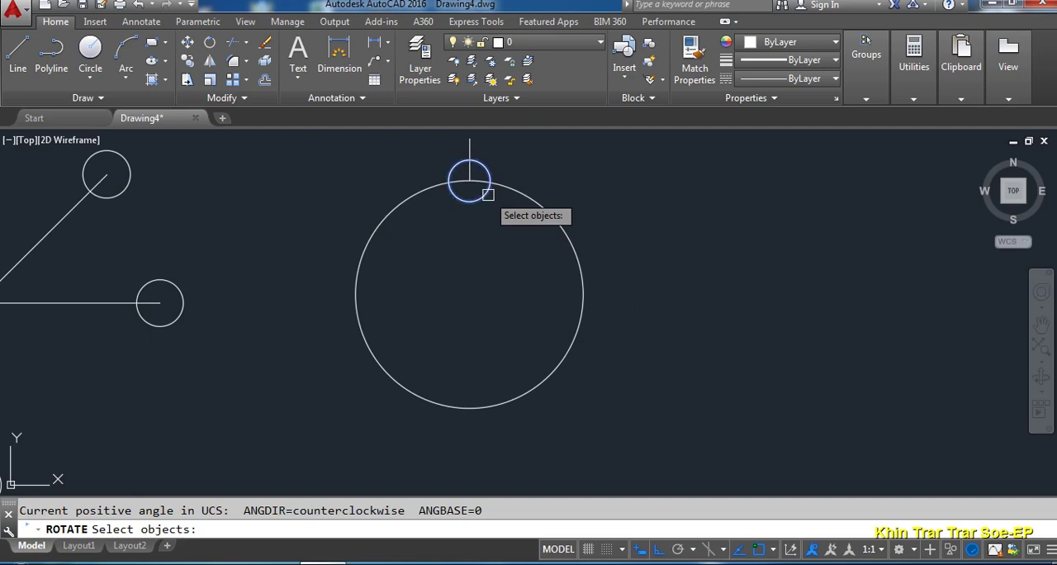
{"action": "left_click", "coordinate": [470, 171]}
{"action": "left_click", "coordinate": [471, 170]}
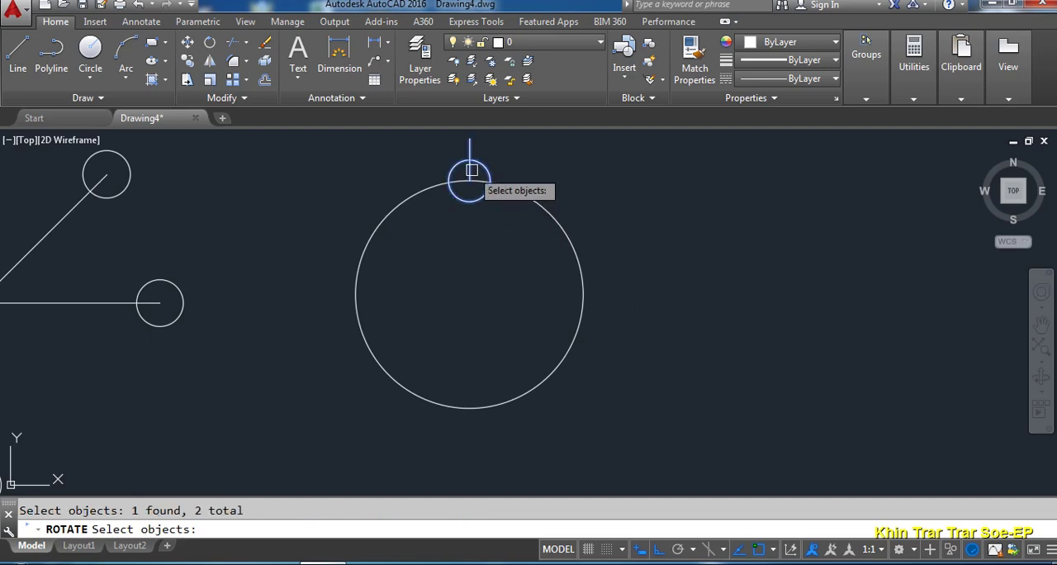
{"action": "key", "text": "Return"}
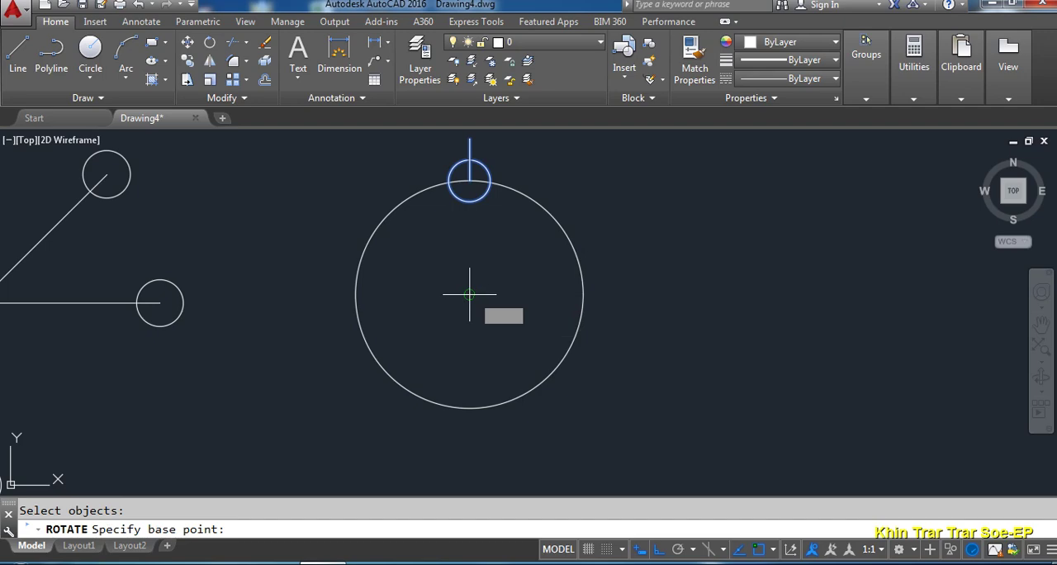
{"action": "left_click", "coordinate": [469, 294]}
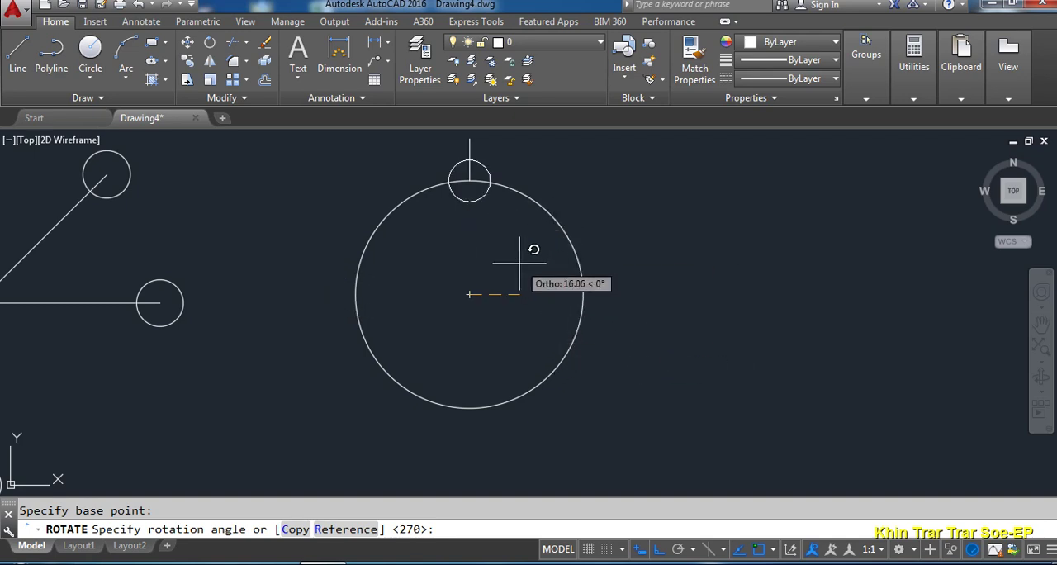
{"action": "type", "text": "co"}
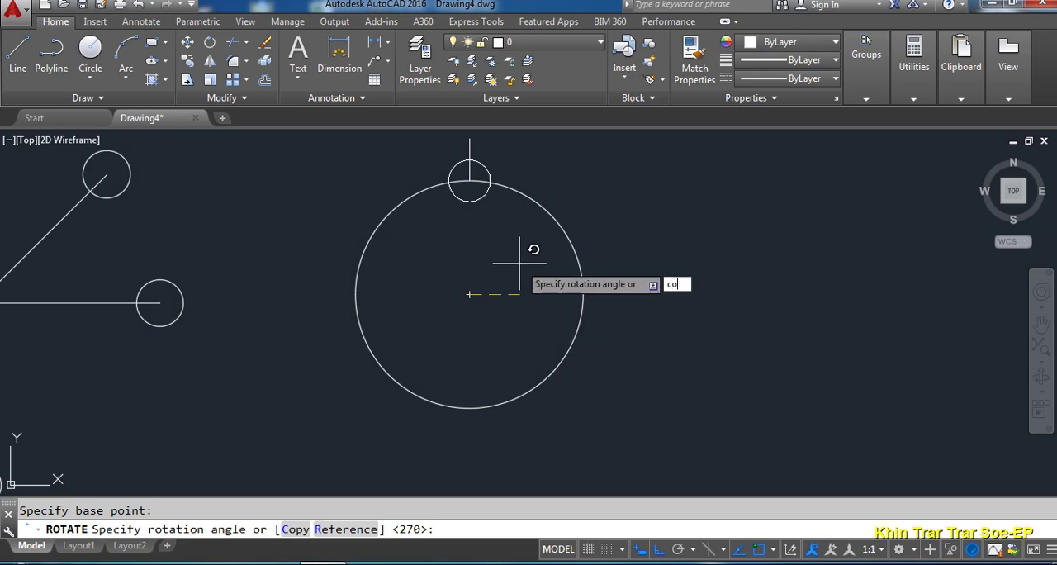
{"action": "type", "text": "-45"}
{"action": "key", "text": "Return"}
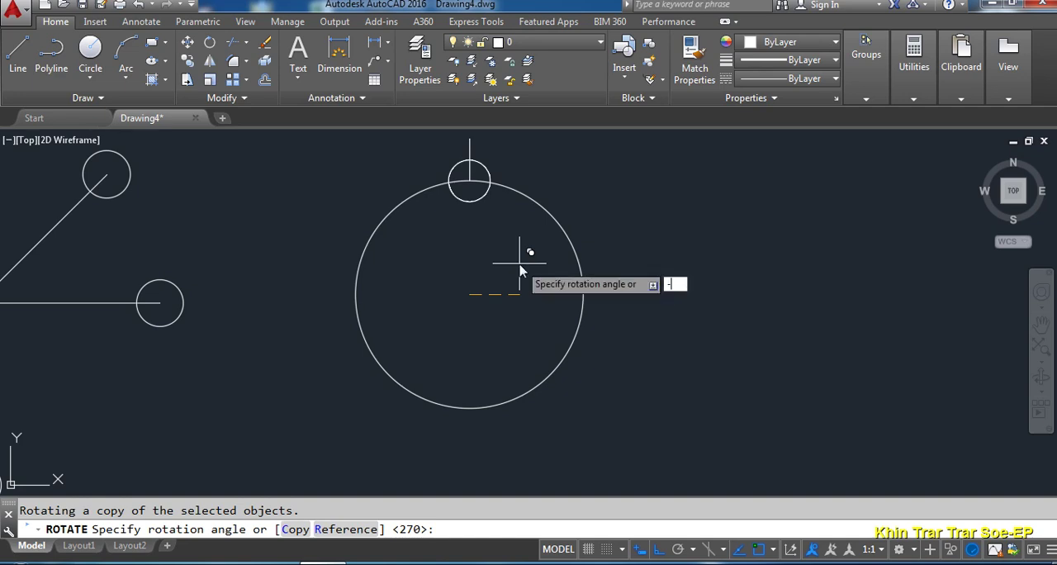
{"action": "key", "text": "Return"}
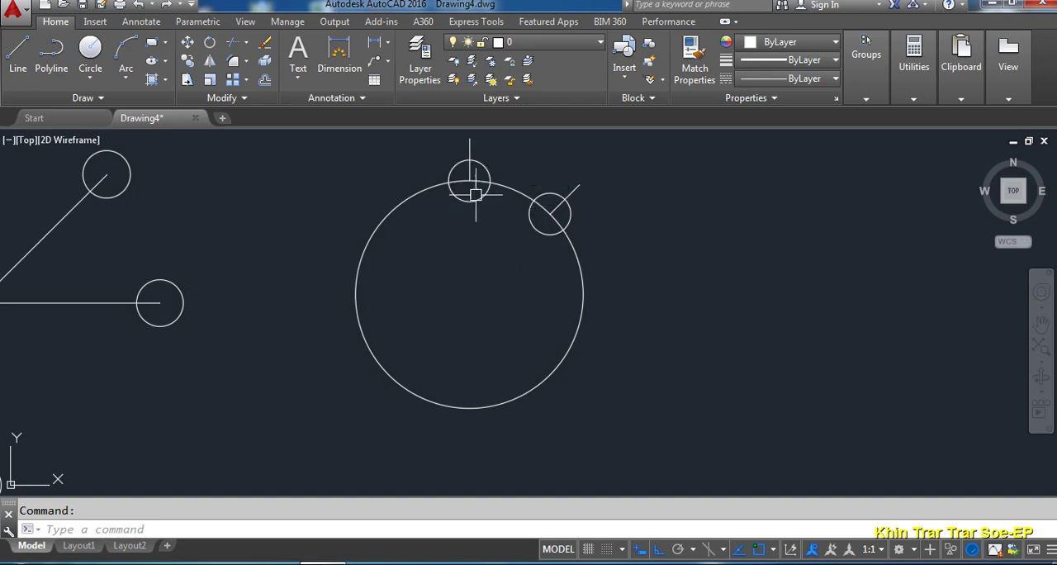
{"action": "type", "text": "ro"}
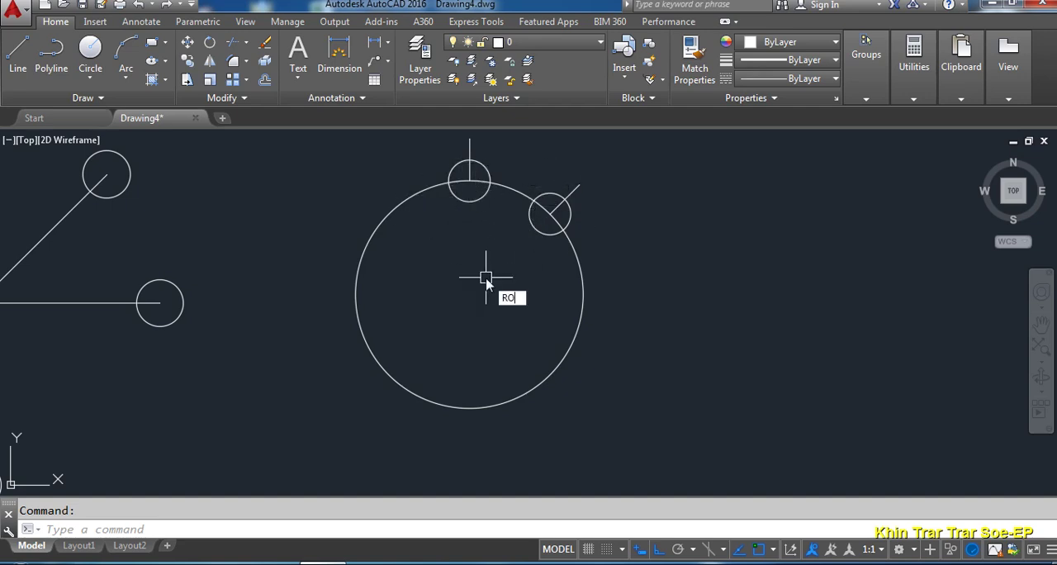
- Make a 90° rotated copy of the top small circle and line about the large circle's centre
{"action": "key", "text": "Return"}
{"action": "left_click", "coordinate": [479, 190]}
{"action": "left_click", "coordinate": [469, 172]}
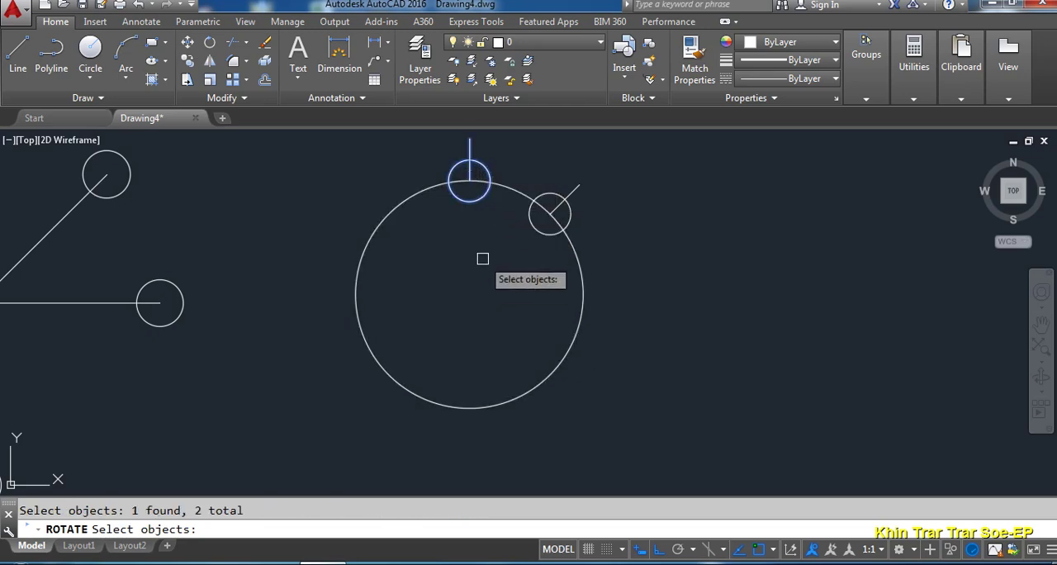
{"action": "key", "text": "Return"}
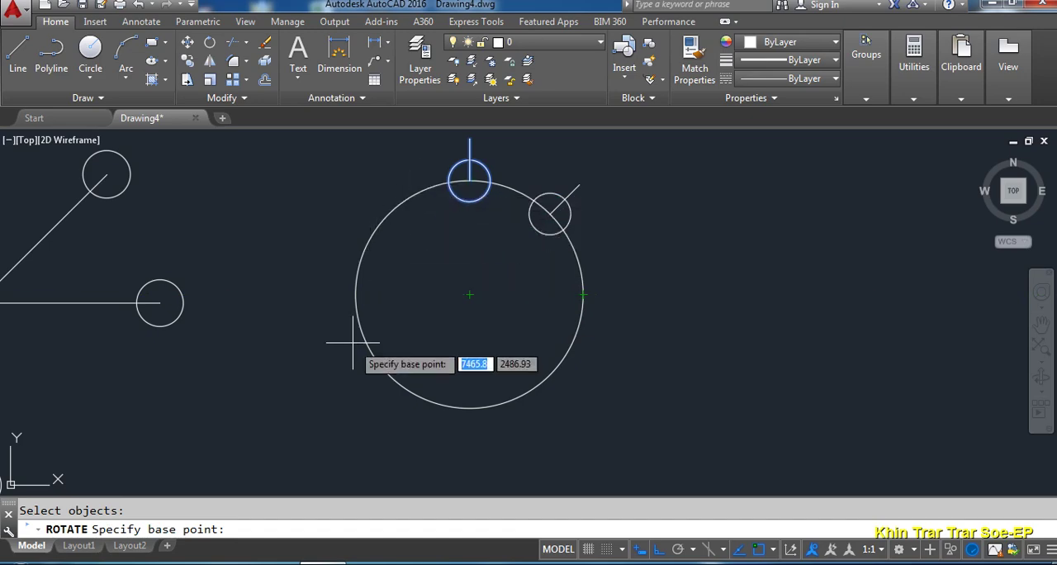
{"action": "left_click", "coordinate": [470, 295]}
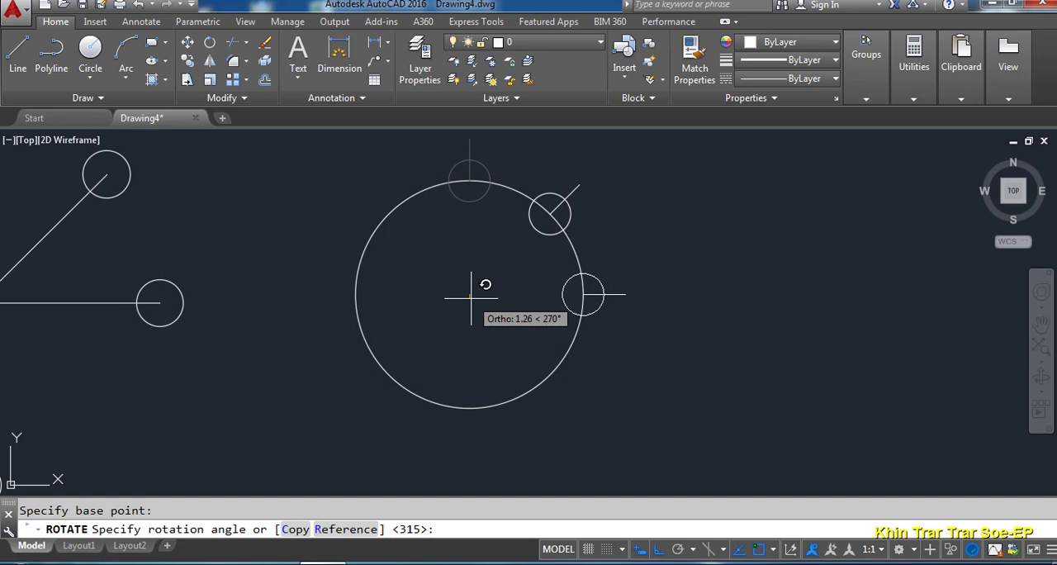
{"action": "type", "text": "co"}
{"action": "key", "text": "Return"}
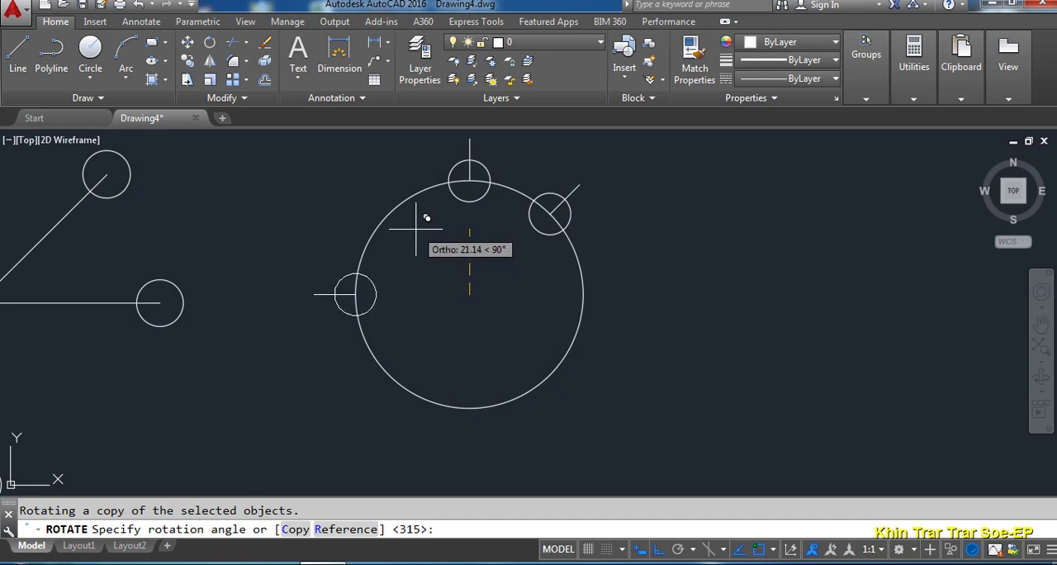
{"action": "type", "text": "90"}
{"action": "key", "text": "Return"}
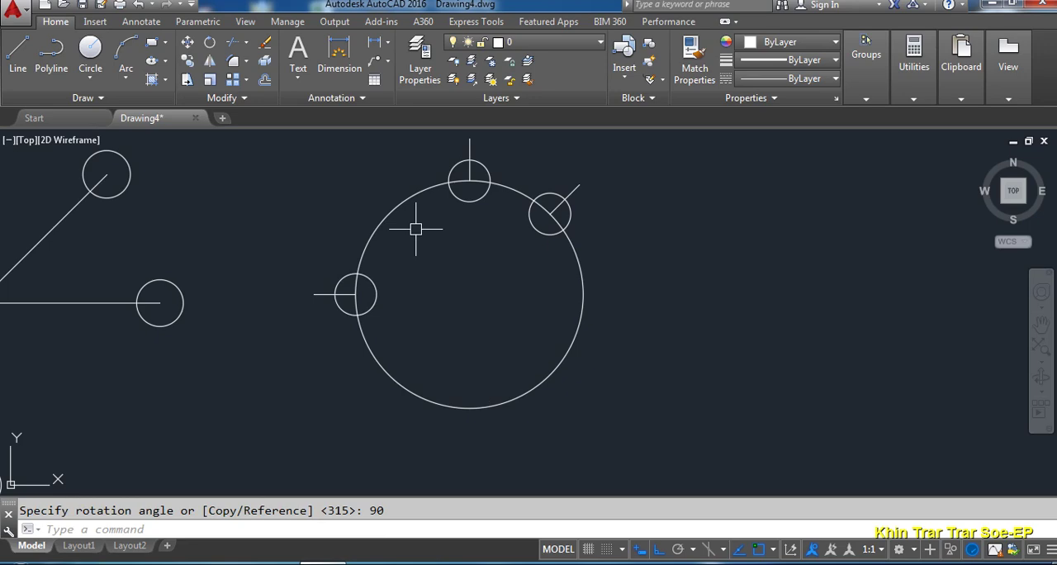